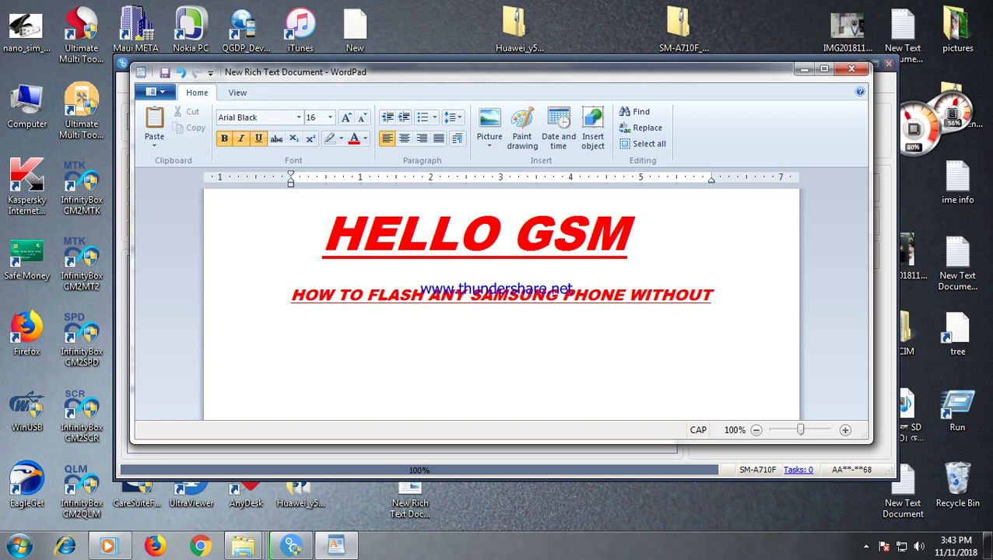
Step: Complete the subtitle with a second line "DEAD RISK" and insert "MODEL" before "SAMSUNG" in its first line
text(DEAD )
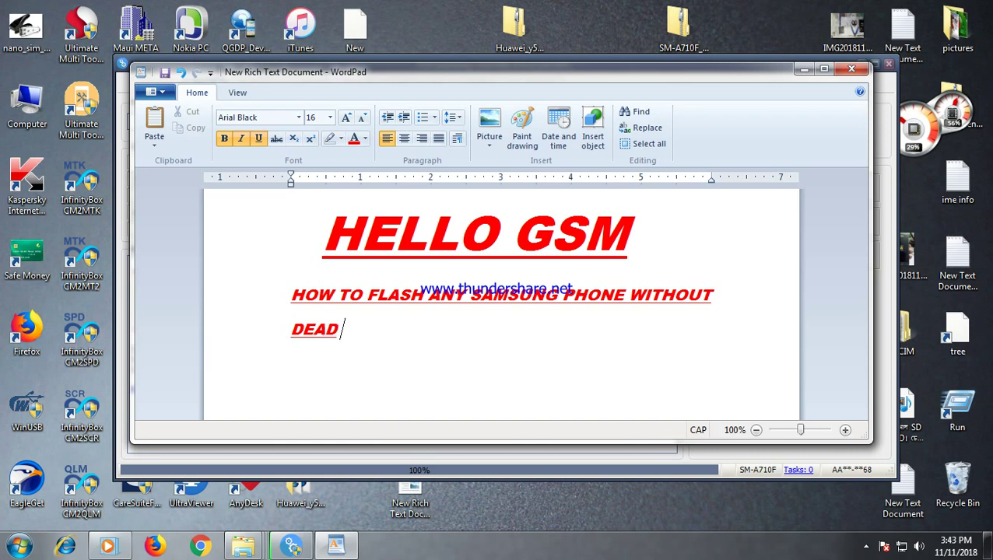
text(RIS)
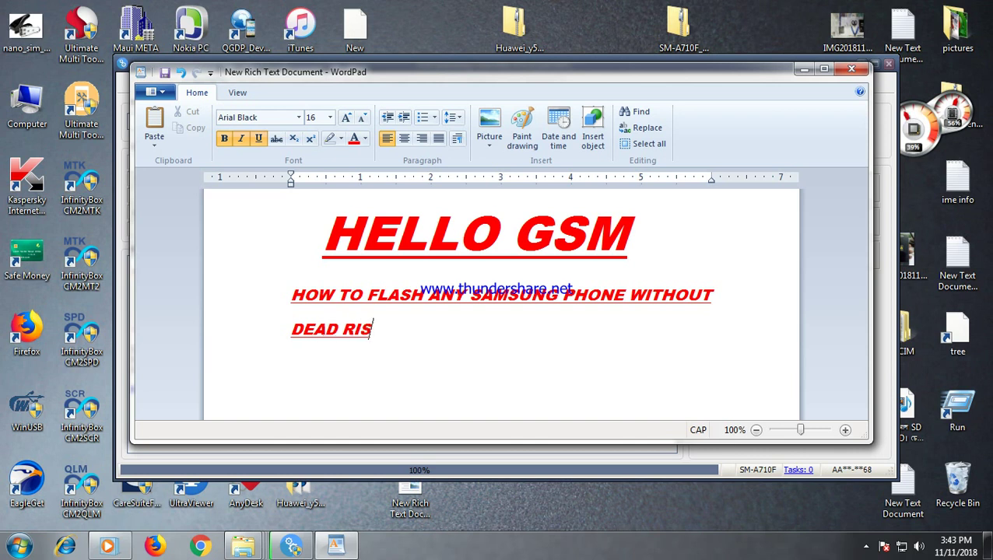
text(K)
text(MODEL)
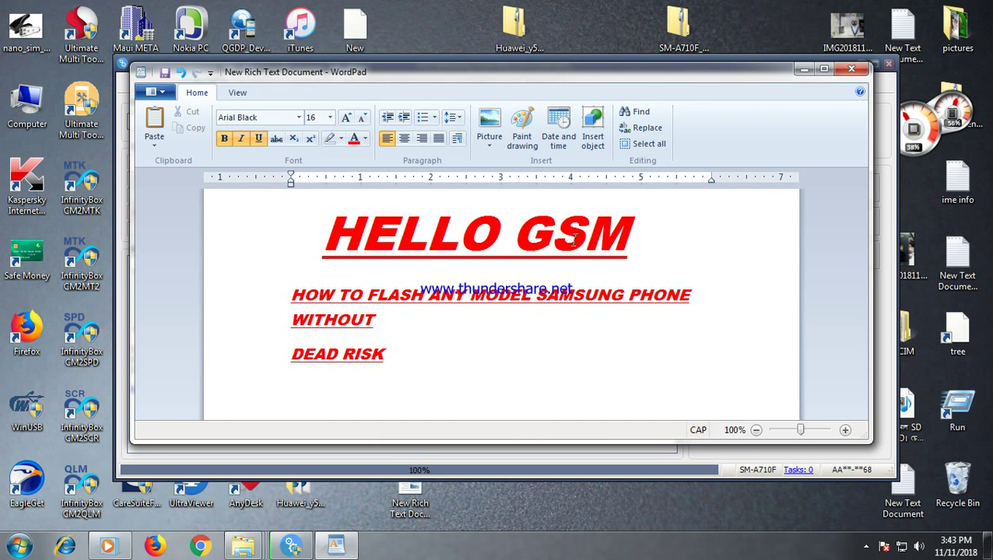
Step: Set the font size of the "DEAD RISK" line to 24
click(391, 360)
drag(292, 360, 405, 369)
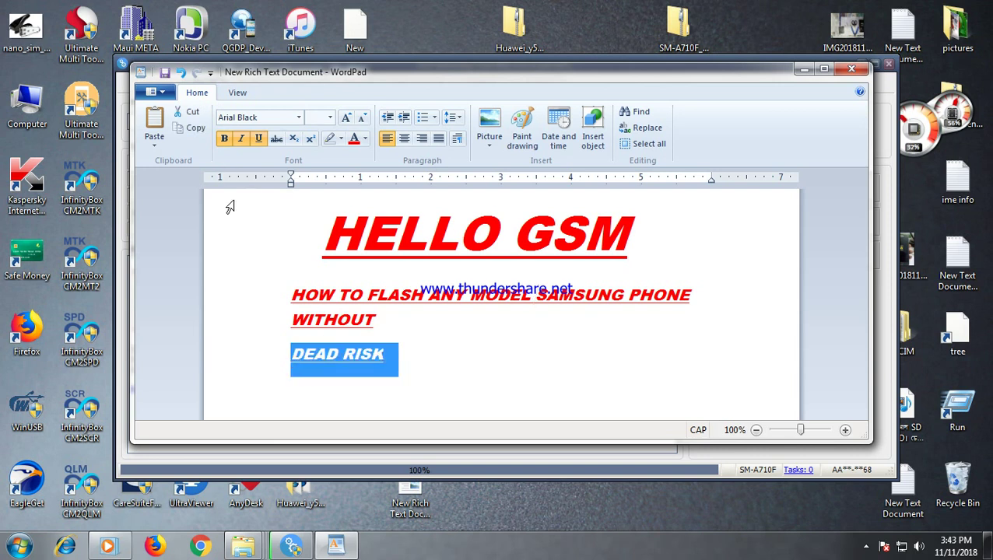
click(329, 117)
click(312, 258)
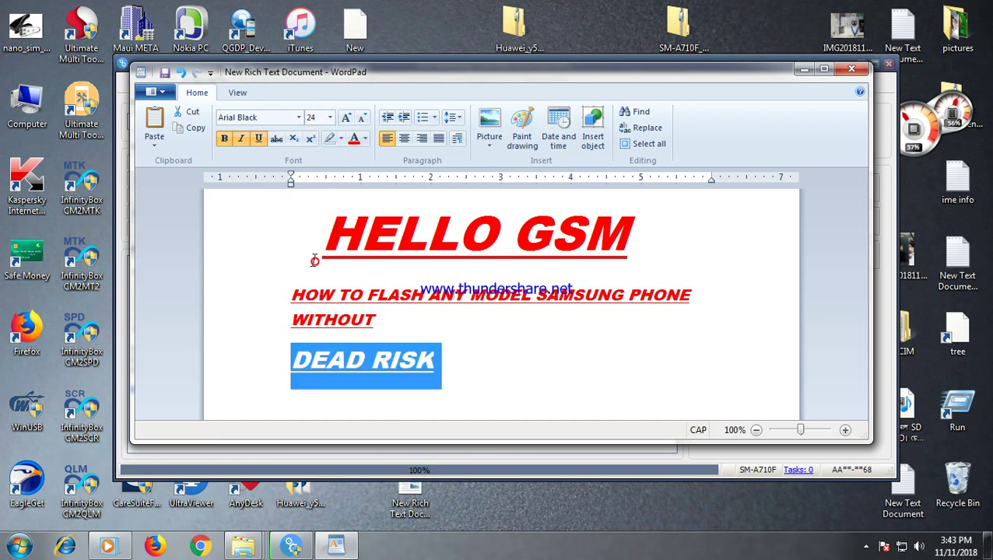
Step: Replace the "DEAD RISK" line with an indented "DEAD RISK" followed by a row of dots
click(480, 371)
drag(435, 362, 282, 366)
key(Delete)
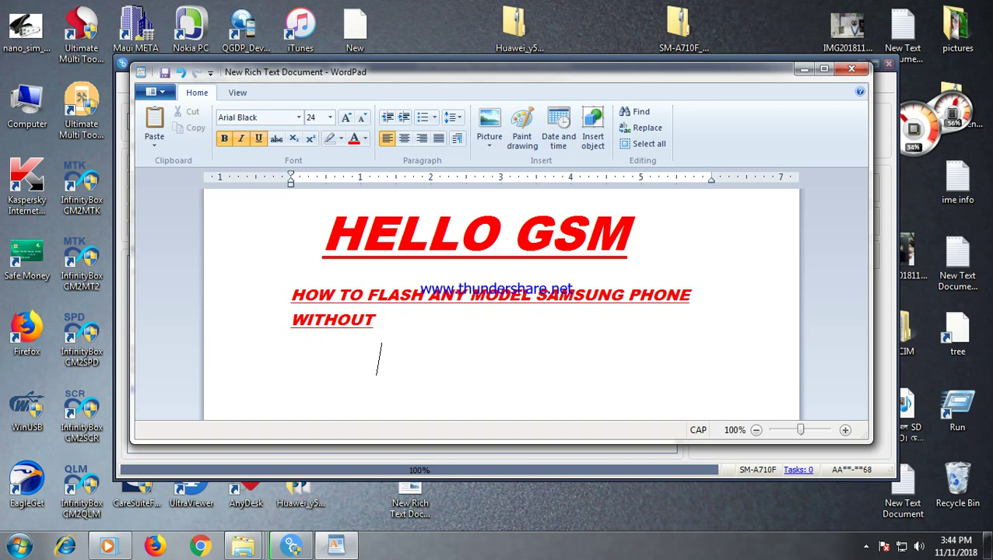
text(DEAD)
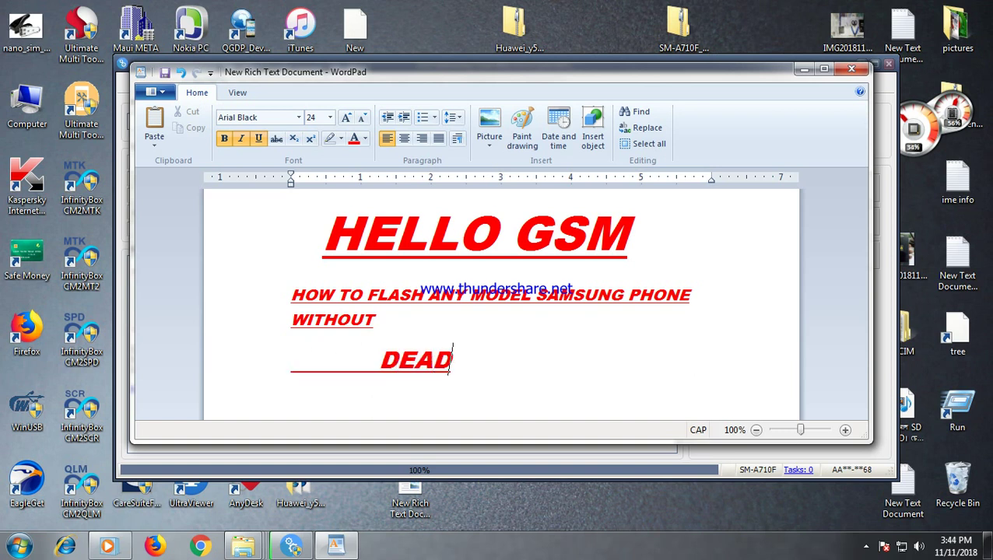
text( RIS)
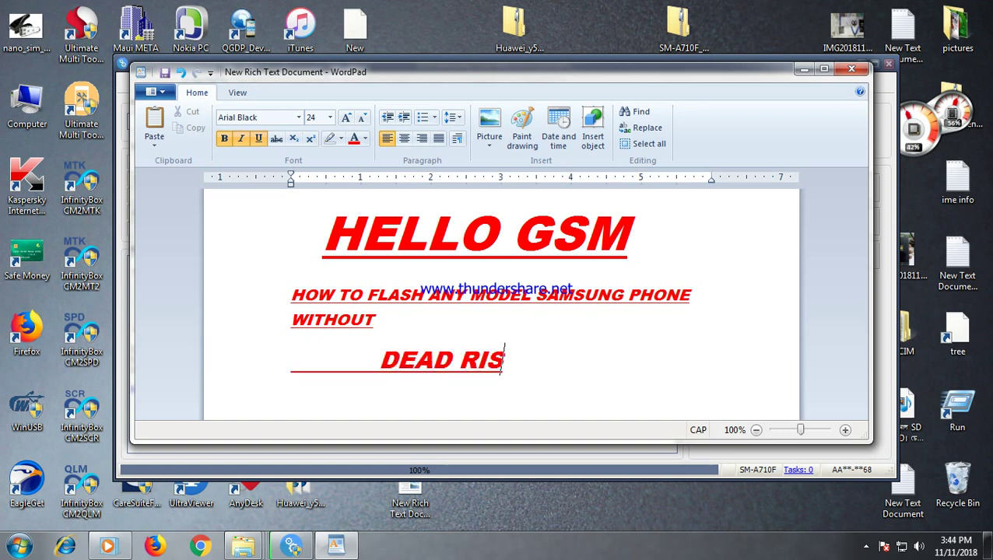
text(K)
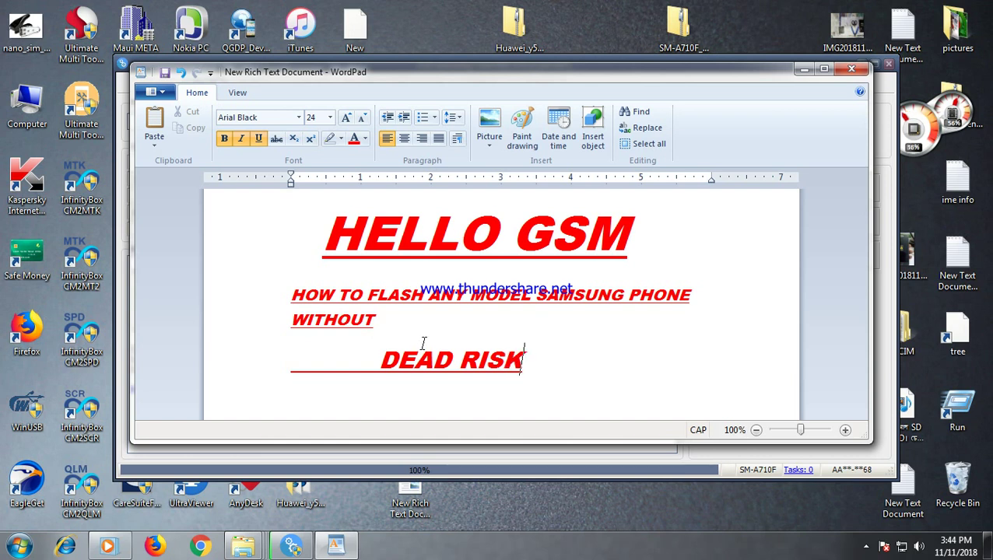
text(.............)
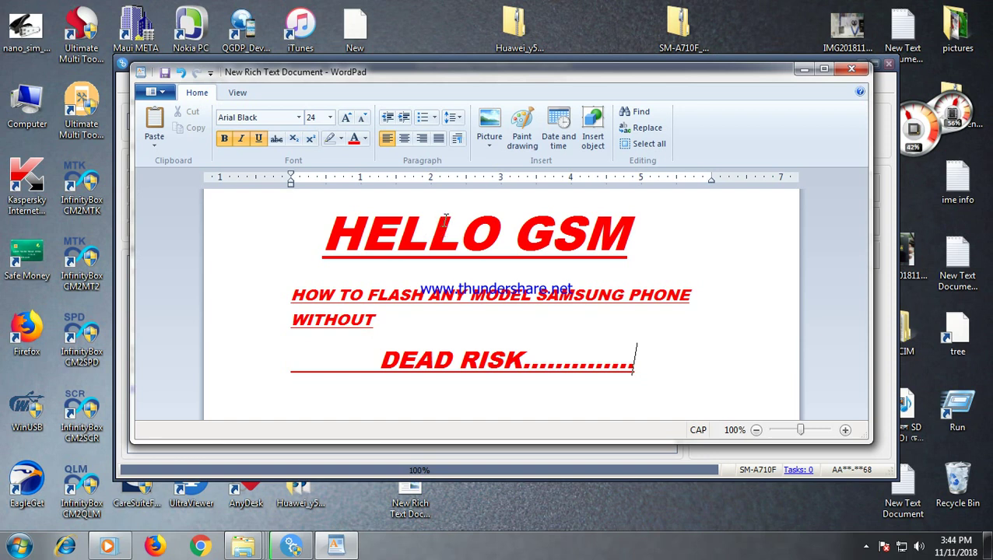
Step: Switch to Z3X Samsung Tool, load the A710FXXU2CQI6 HOME firmware from the desktop's SM-A710F folder as the PDA file, and view its included partition files
click(804, 69)
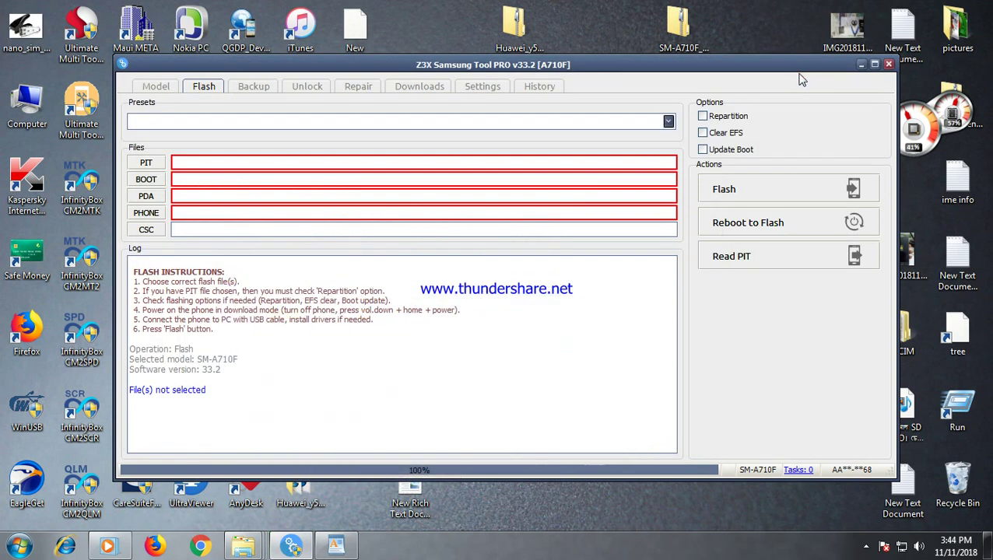
click(153, 200)
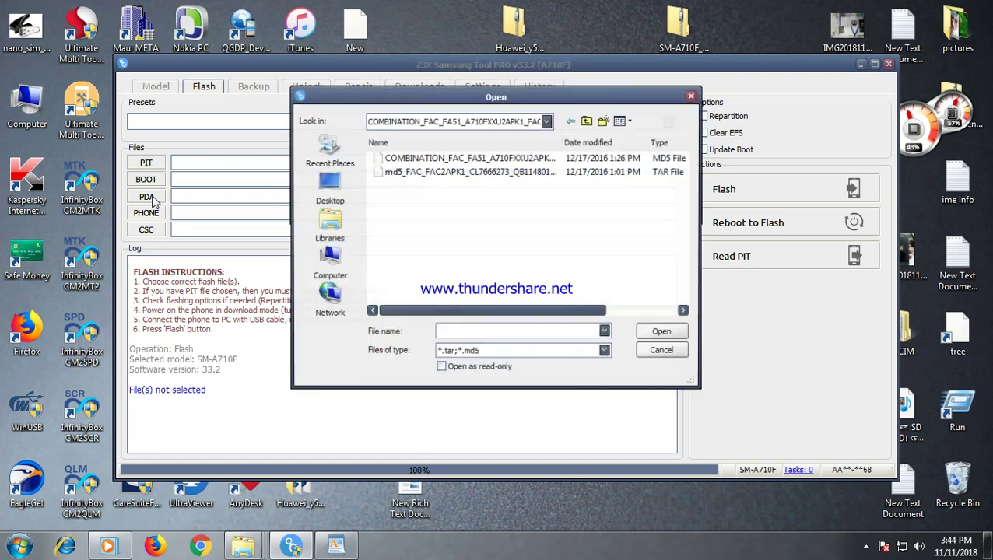
click(342, 190)
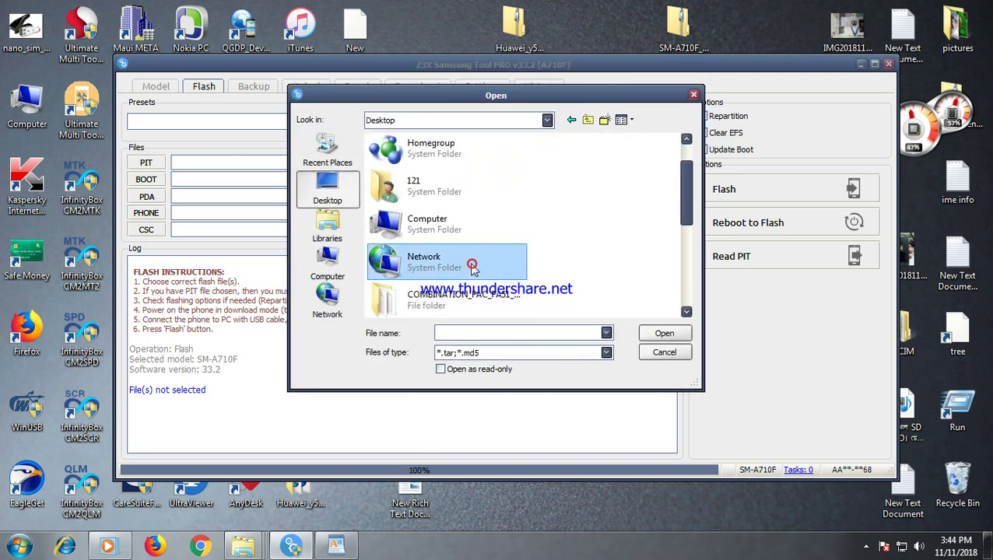
scroll(502, 263, down, 3)
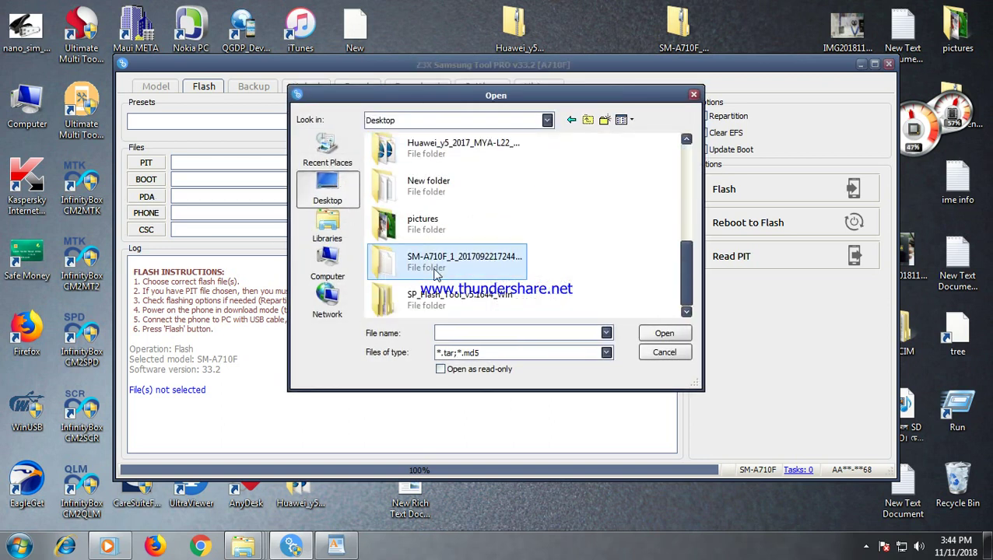
double_click(495, 266)
double_click(440, 157)
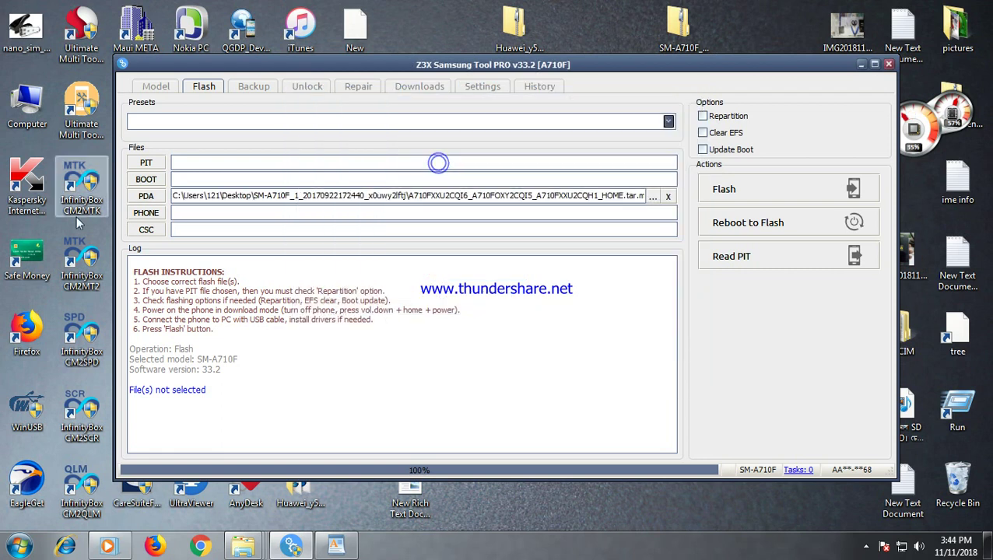
click(653, 197)
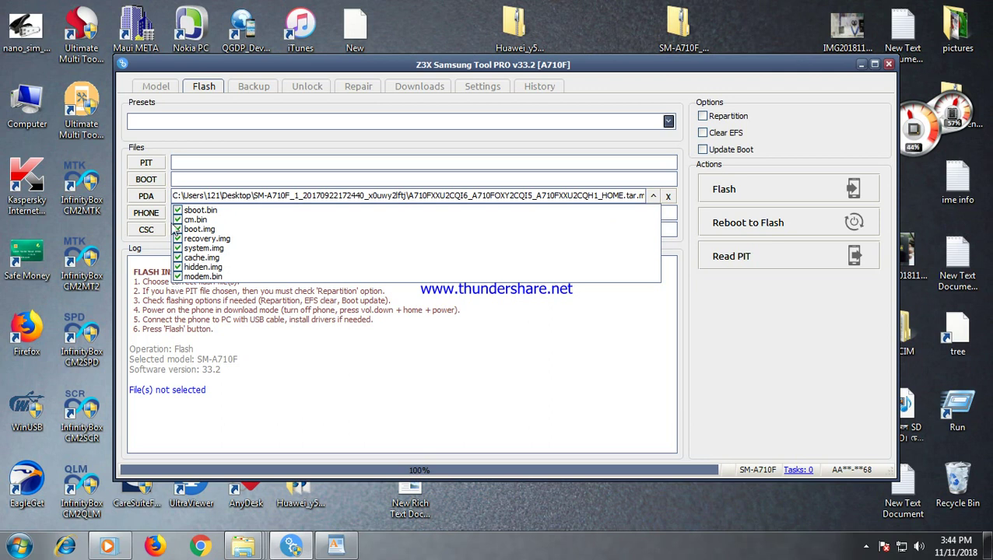
click(653, 197)
Step: Reboot the connected SM-A710F phone into flash mode and flash the loaded PDA firmware
click(716, 227)
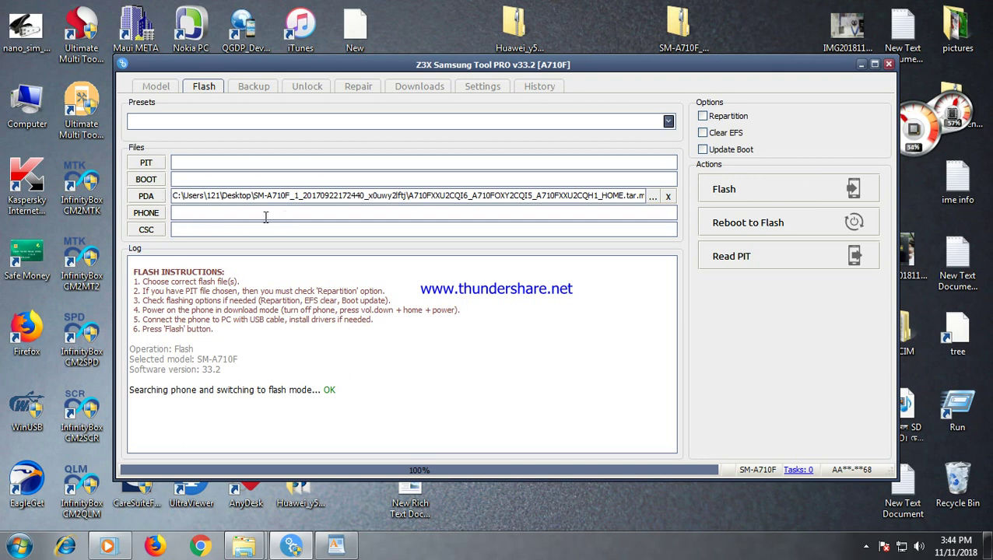
click(727, 193)
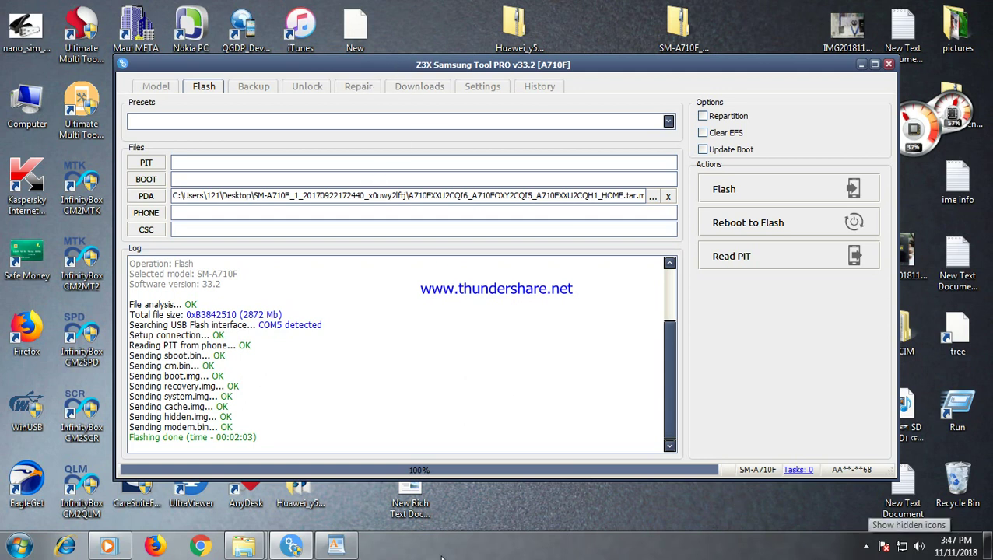
Step: Switch to WordPad and add a new line "FLASH 100% DONE WITHOUT DEAD OR ERROR" followed by a row of dots
click(333, 546)
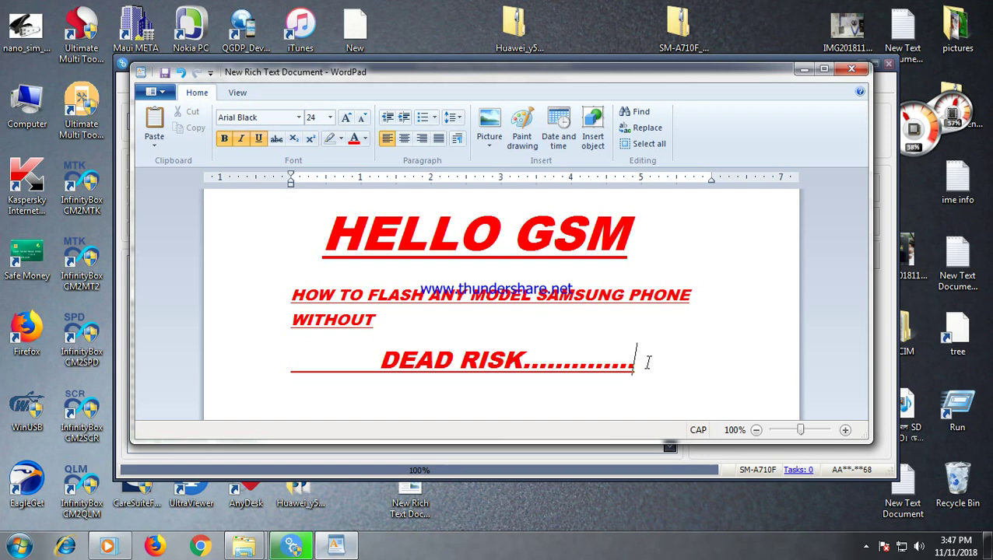
key(Return)
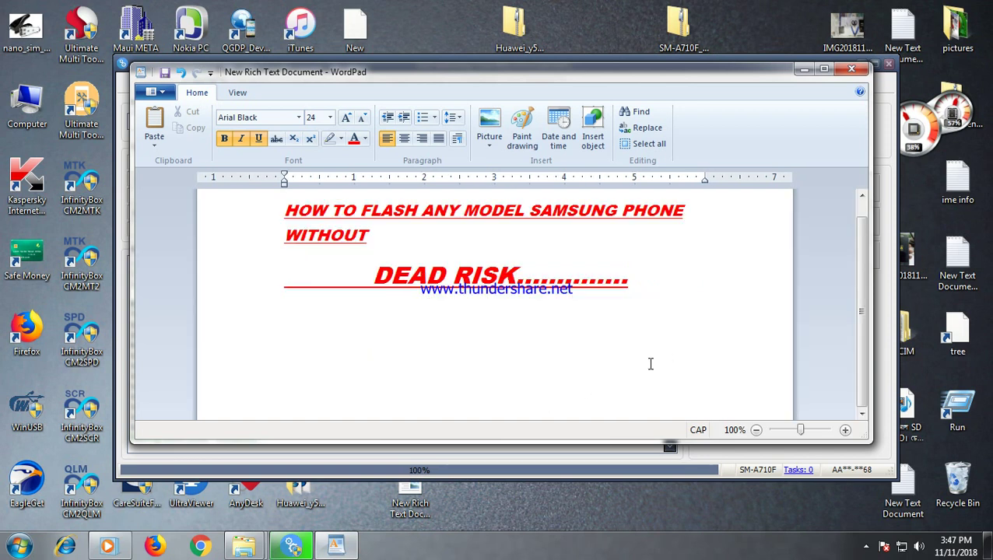
text(FLA)
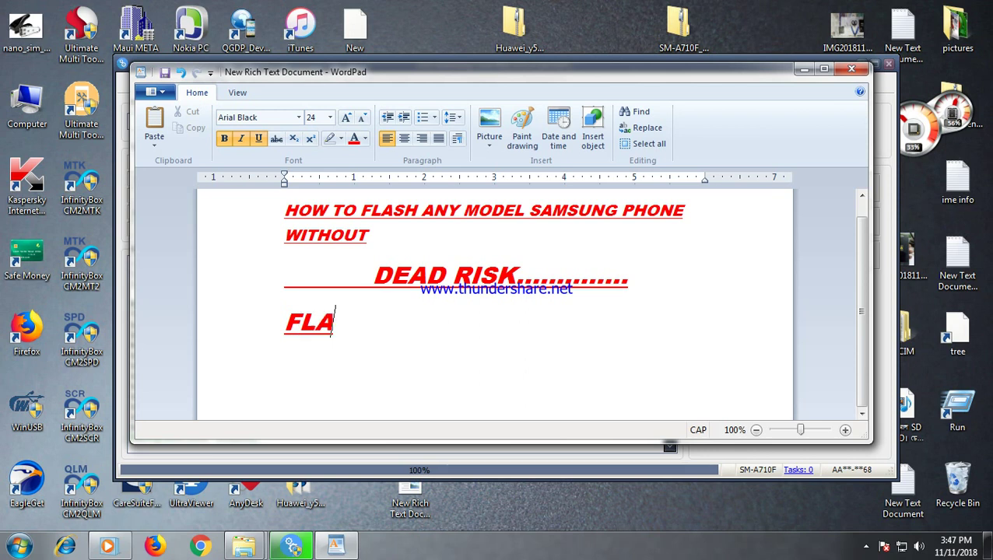
text(SH 100)
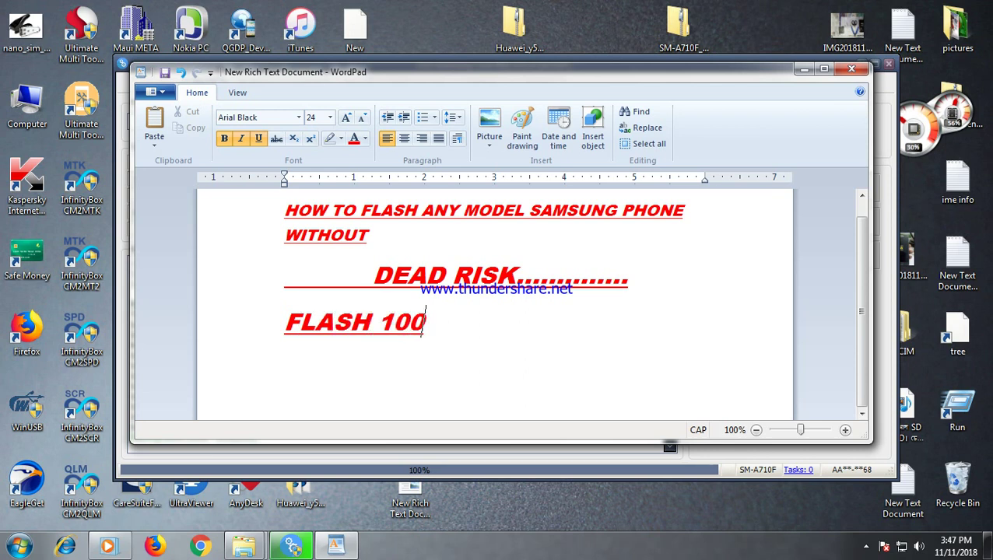
text(% )
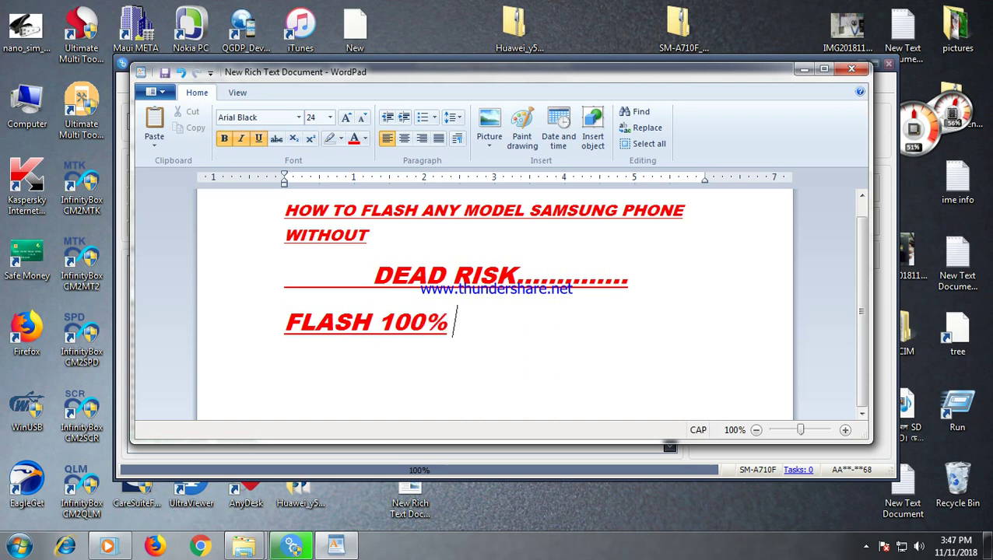
text(DONE)
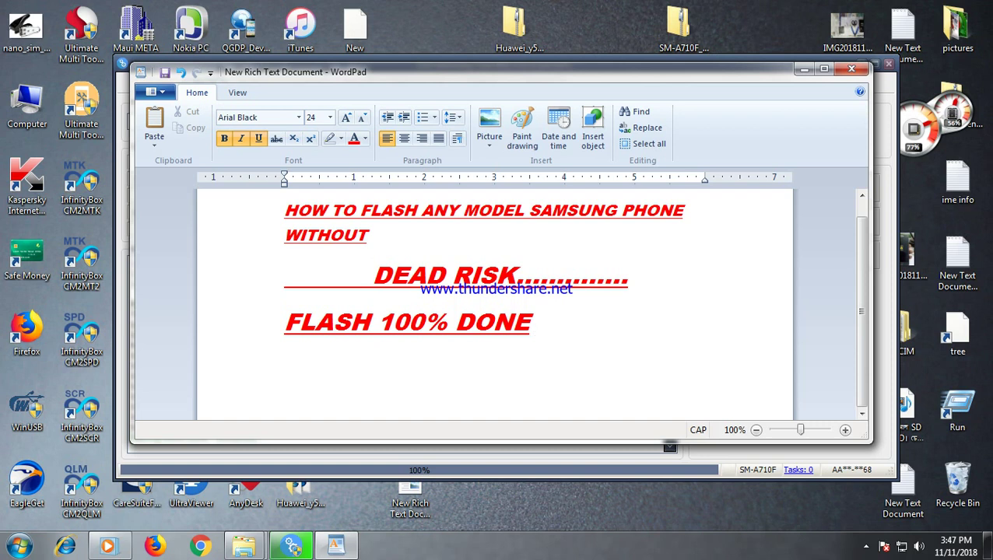
text( WI)
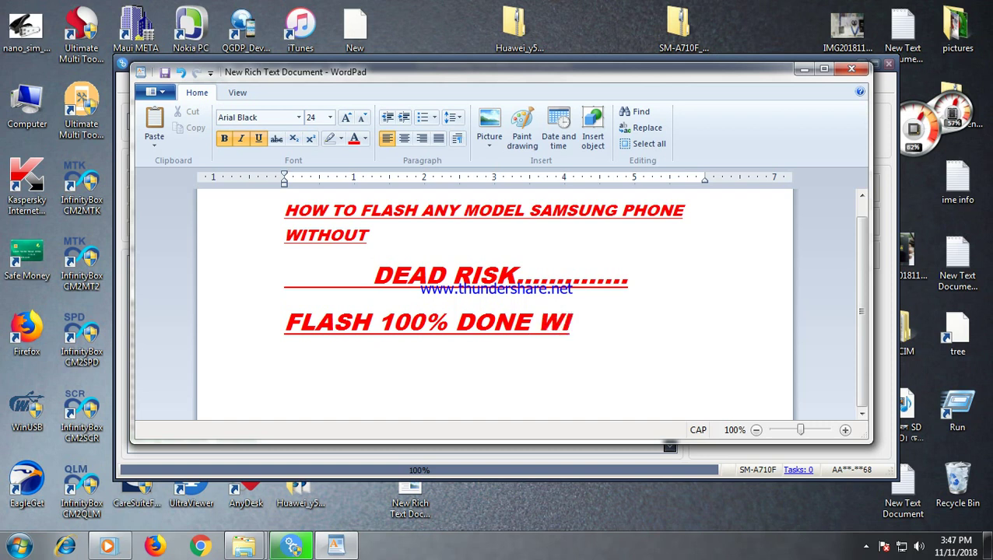
text(THOUT )
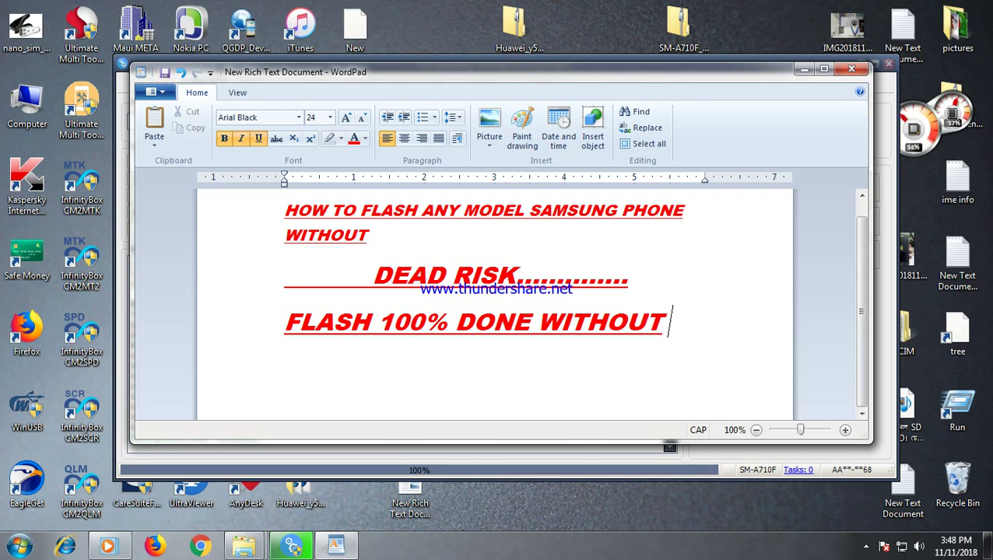
text(DEAD)
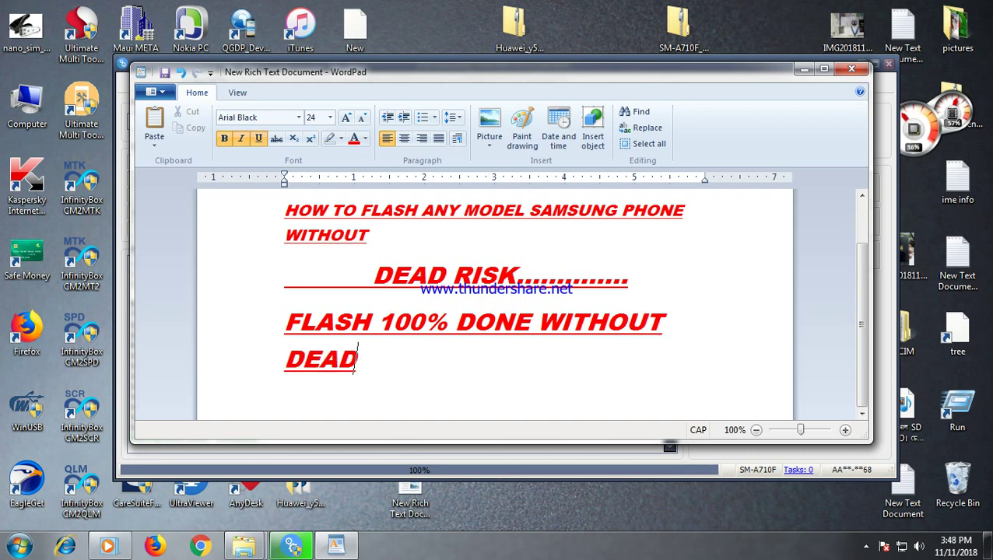
text( OR)
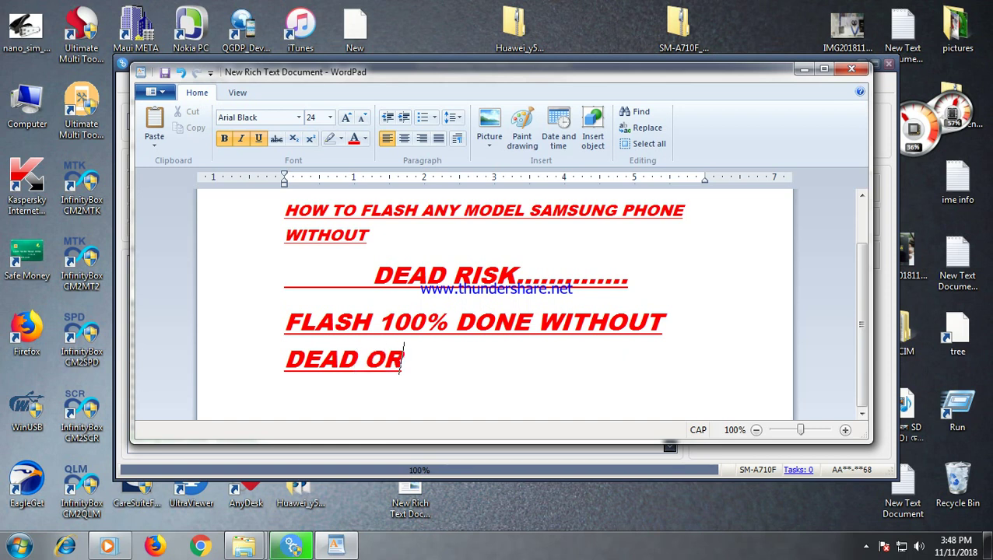
text( ERROR)
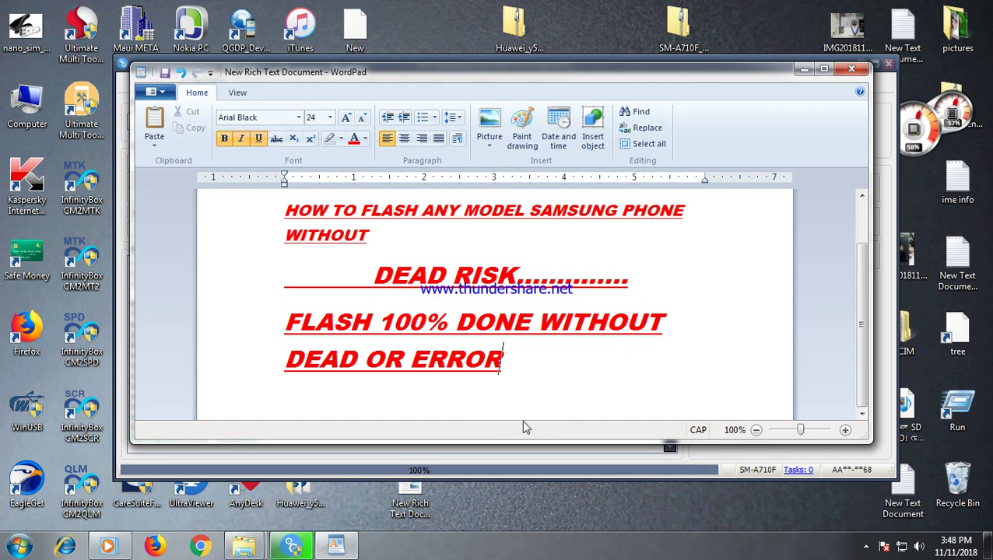
text(..........)
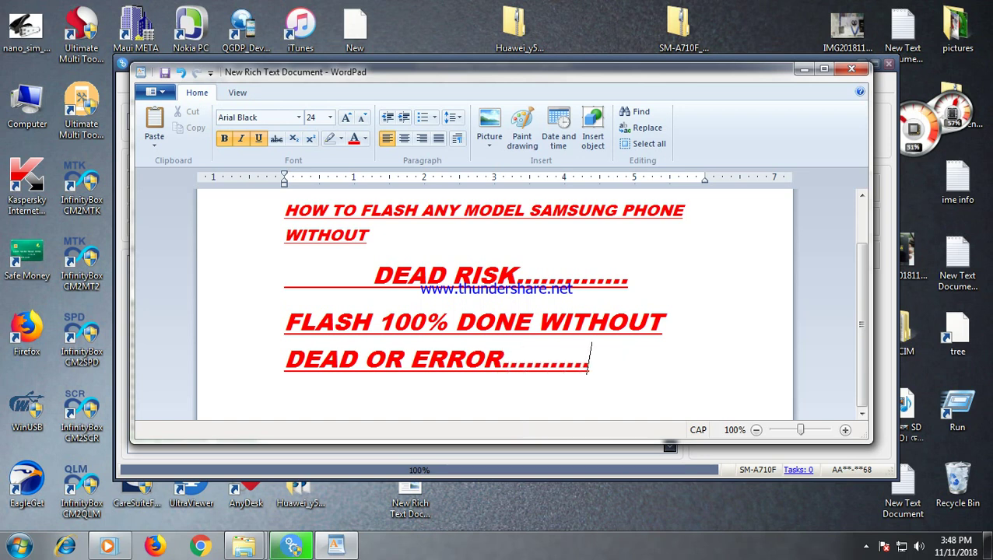
Step: Append "SUBSCRIBE MY CHANNEL" to the last line of the document
text(SUB)
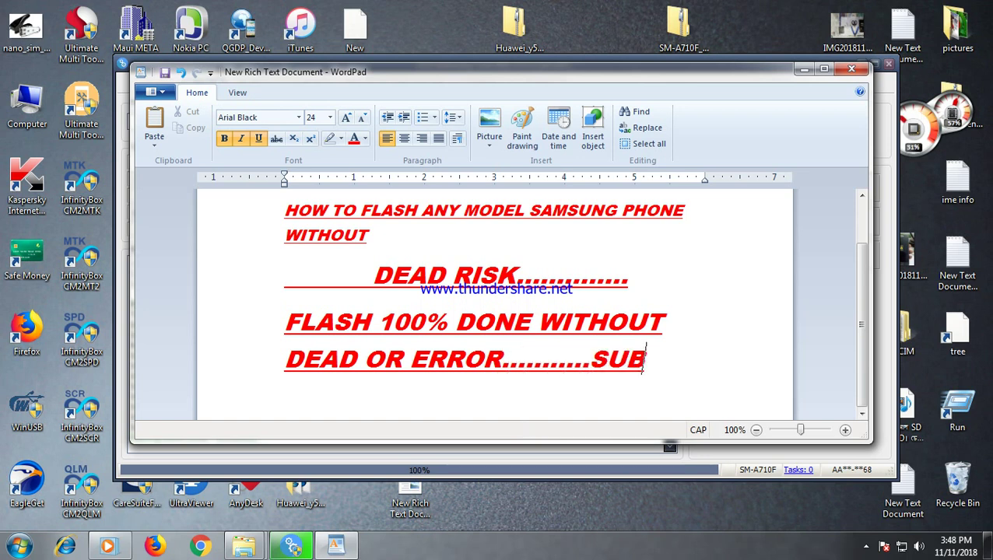
text(SCR)
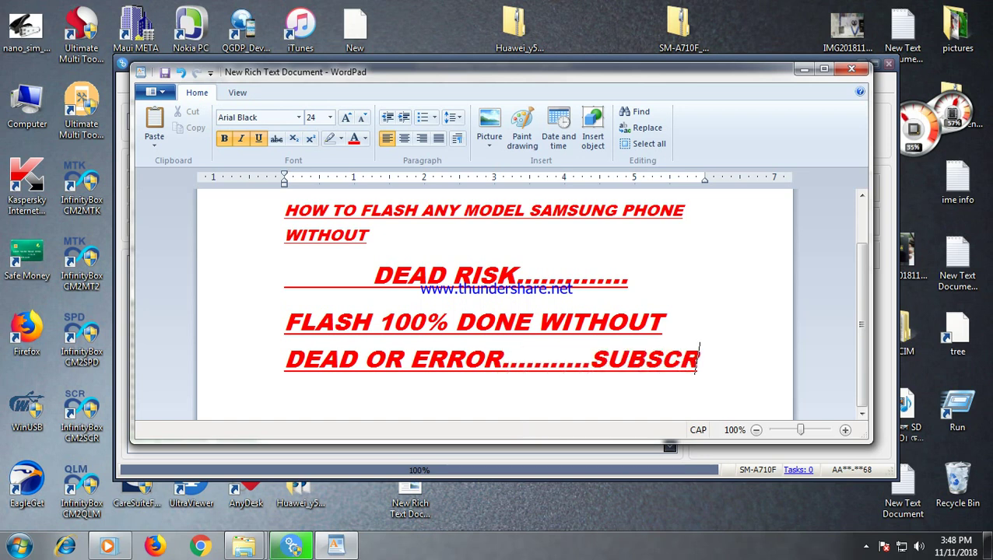
text(IBE)
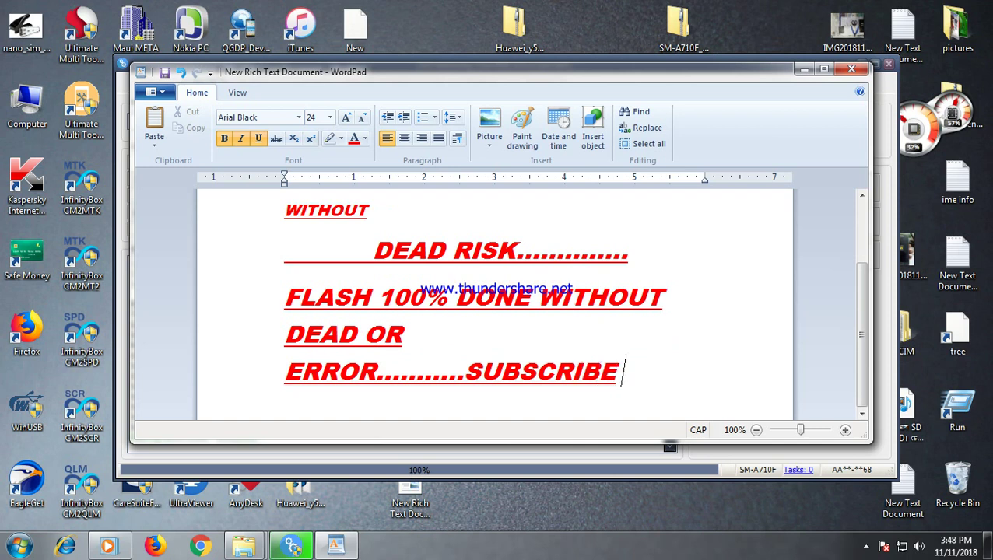
text( MY C)
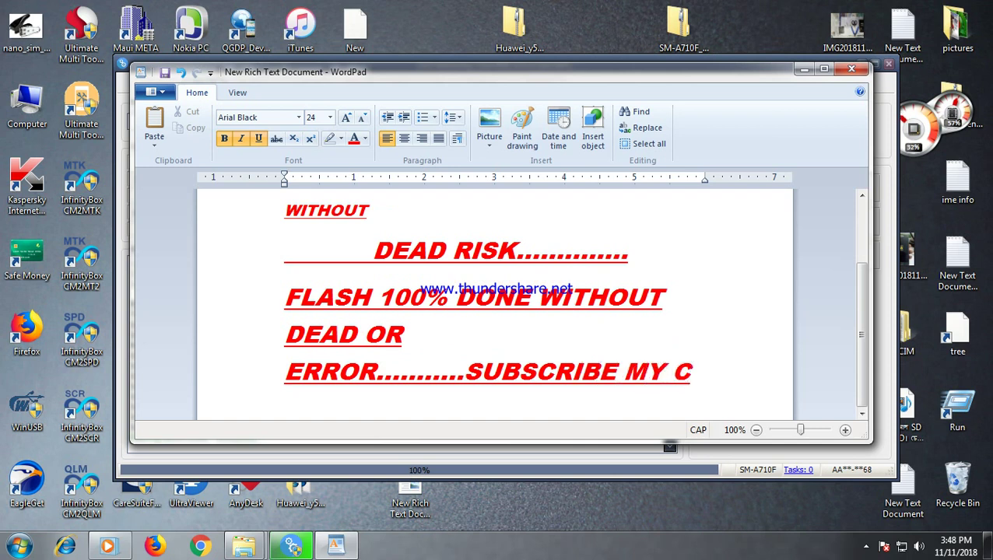
text(HANNEL)
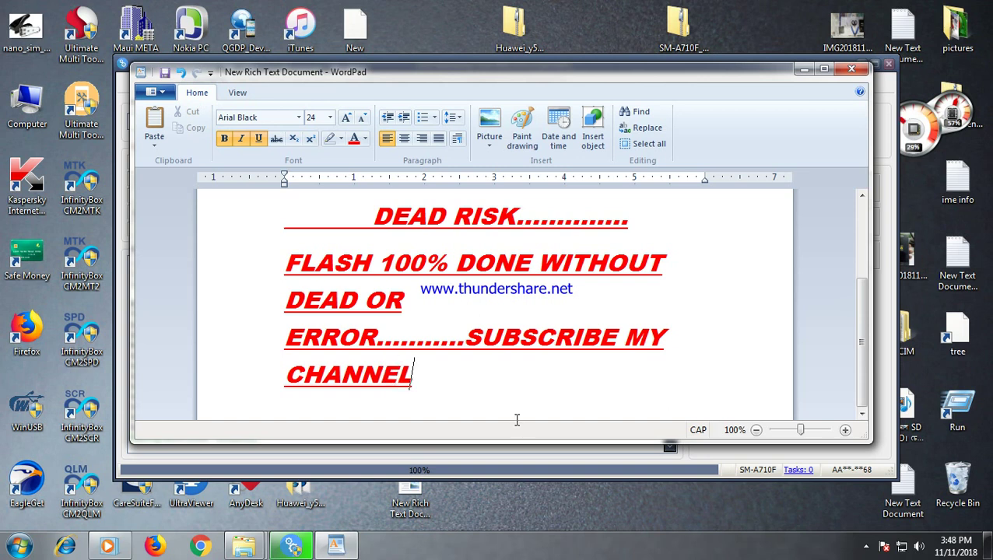
click(866, 547)
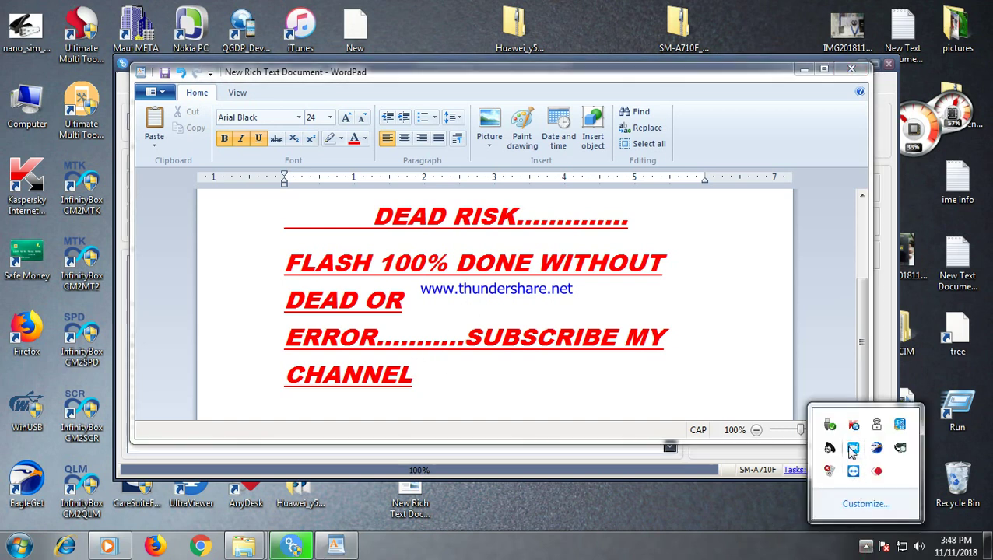